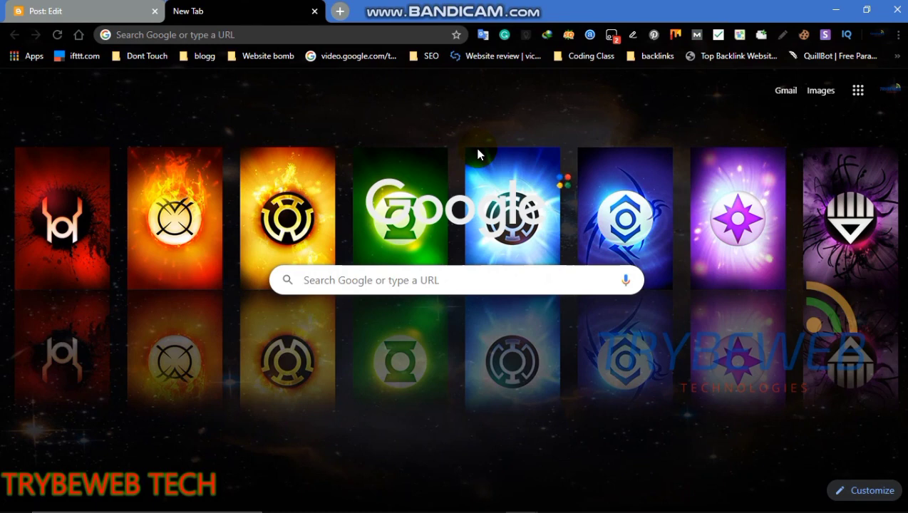
Leave the New Tab page and bring up the Trybe Tech blog's Blogger Layout section
{"action": "left_click", "coordinate": [562, 185]}
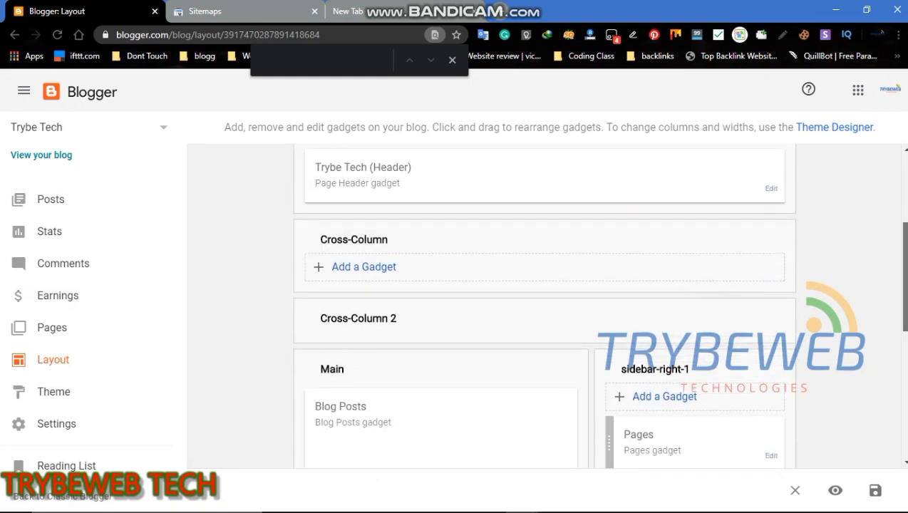
{"action": "scroll", "coordinate": [545, 307], "scroll_direction": "down", "scroll_amount": 3}
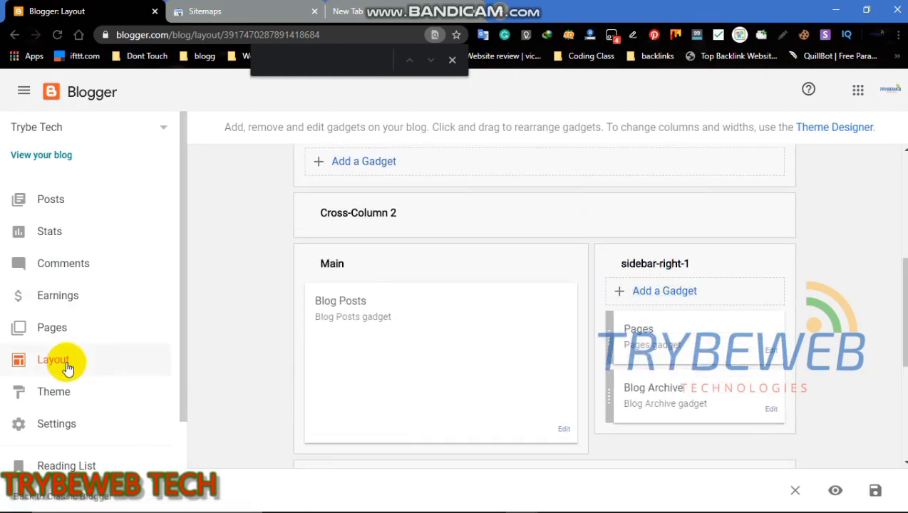
Add a gadget to sidebar-right-1 and choose Link List from the gadget chooser
{"action": "left_click", "coordinate": [655, 291]}
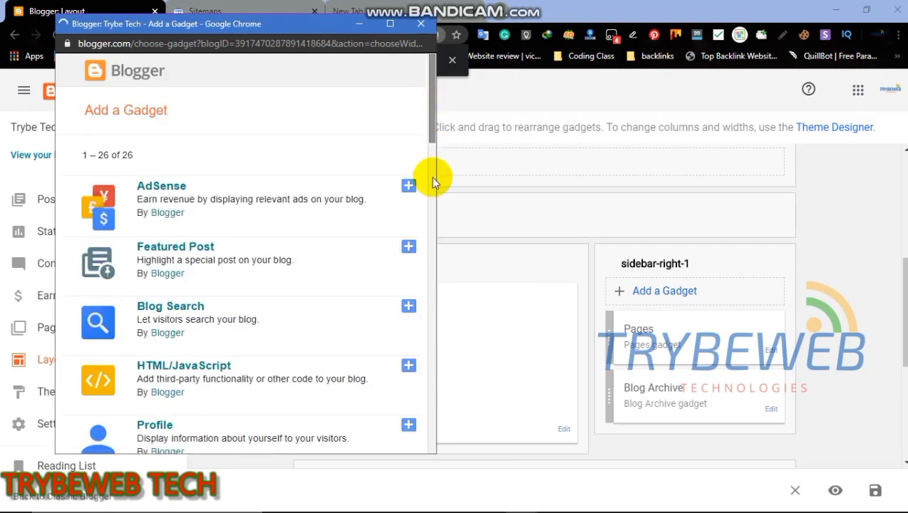
{"action": "scroll", "coordinate": [431, 160], "scroll_direction": "down", "scroll_amount": 5}
{"action": "scroll", "coordinate": [432, 158], "scroll_direction": "down", "scroll_amount": 3}
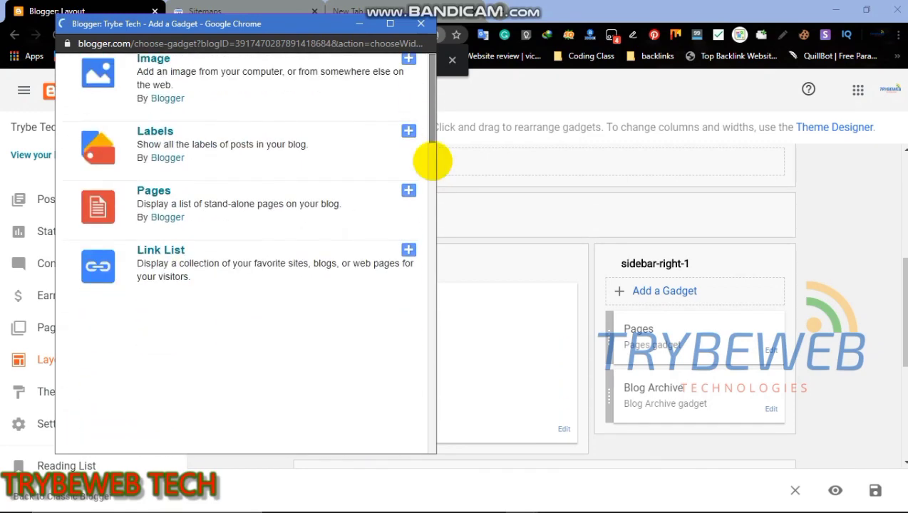
{"action": "scroll", "coordinate": [413, 251], "scroll_direction": "down", "scroll_amount": 3}
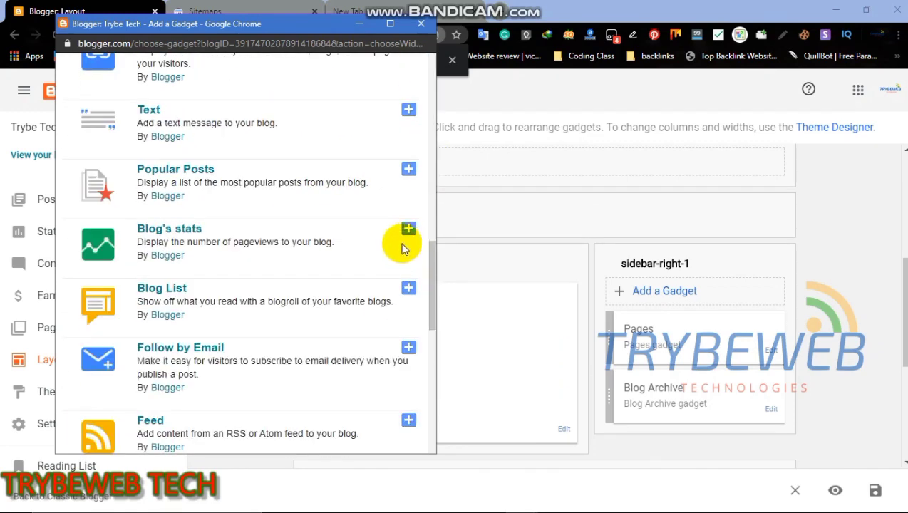
{"action": "scroll", "coordinate": [433, 228], "scroll_direction": "up", "scroll_amount": 2}
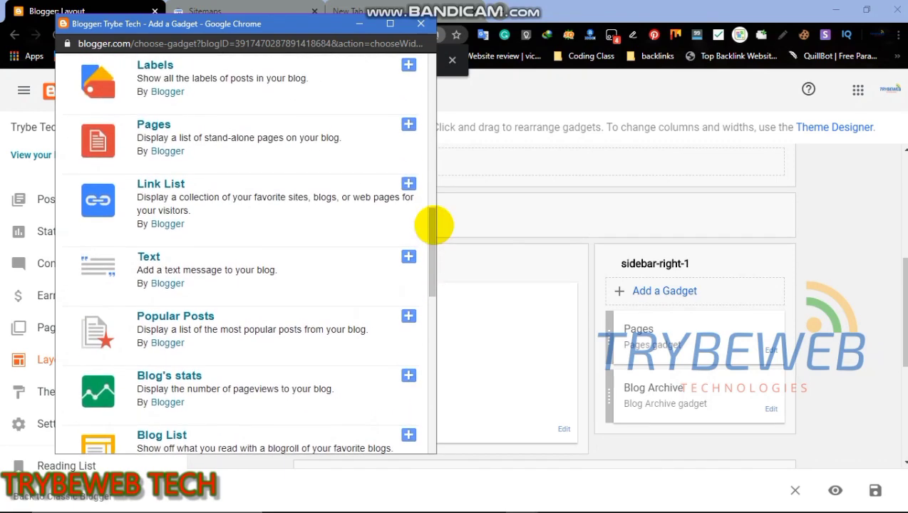
{"action": "left_click", "coordinate": [408, 185]}
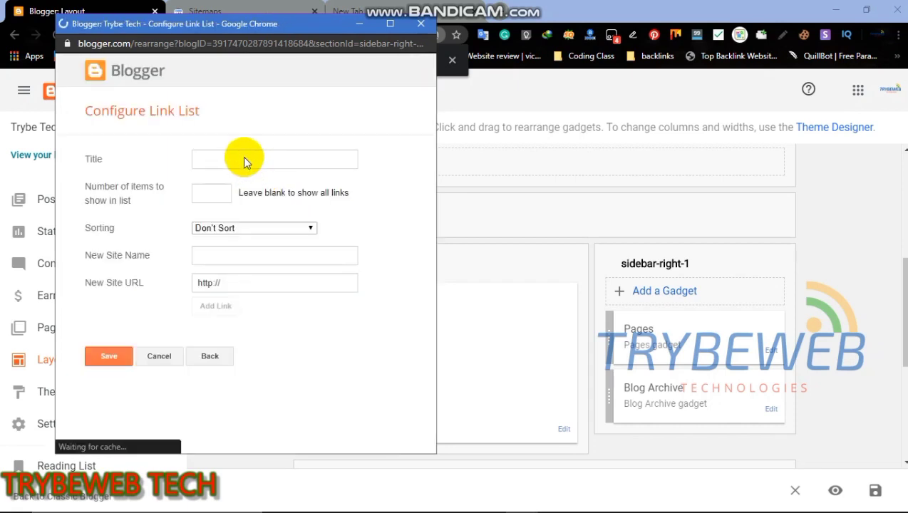
Title the Link List FAN FAVORITES and add a Nairaland link with its URL
{"action": "left_click", "coordinate": [244, 159]}
{"action": "key", "text": "Escape"}
{"action": "left_click", "coordinate": [243, 254]}
{"action": "left_click", "coordinate": [245, 258]}
{"action": "type", "text": "Nairaland"}
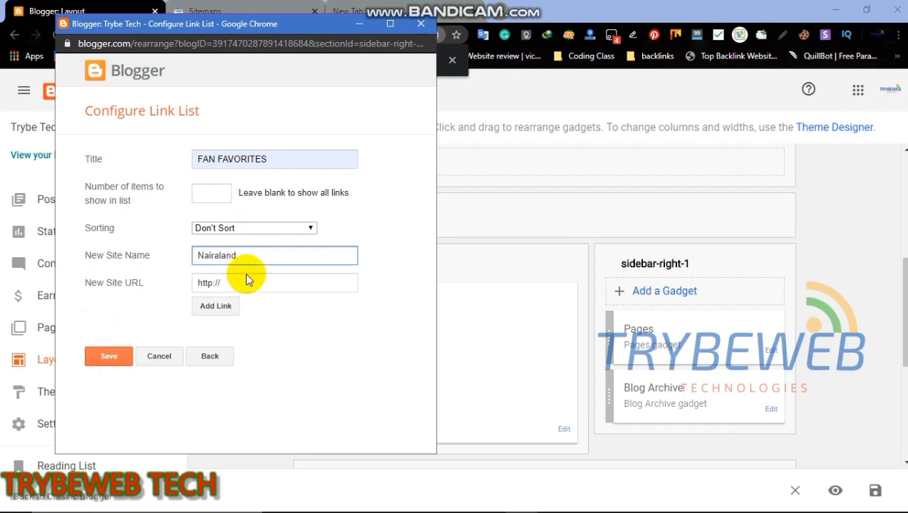
{"action": "left_click", "coordinate": [248, 283]}
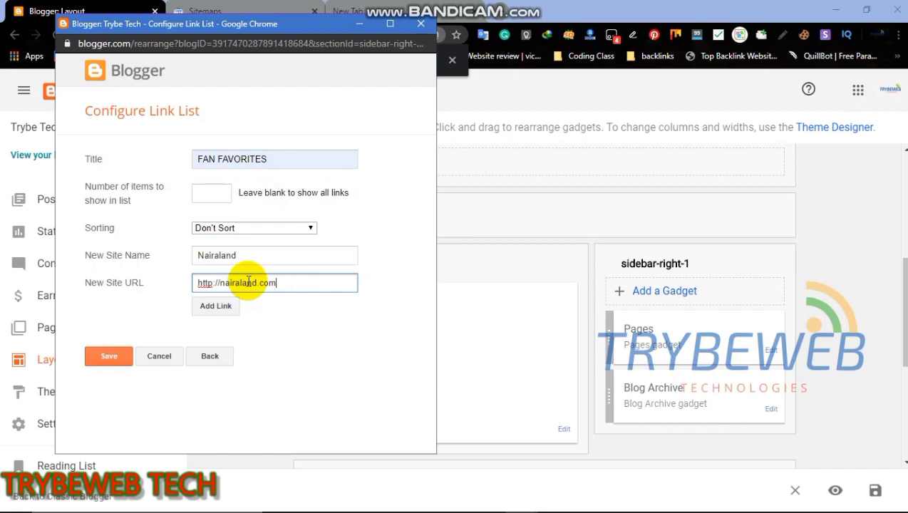
{"action": "left_click", "coordinate": [221, 307]}
Add an SBA Nation link with its URL and save the FAN FAVORITES gadget
{"action": "left_click", "coordinate": [235, 256]}
{"action": "type", "text": "SBA Nation"}
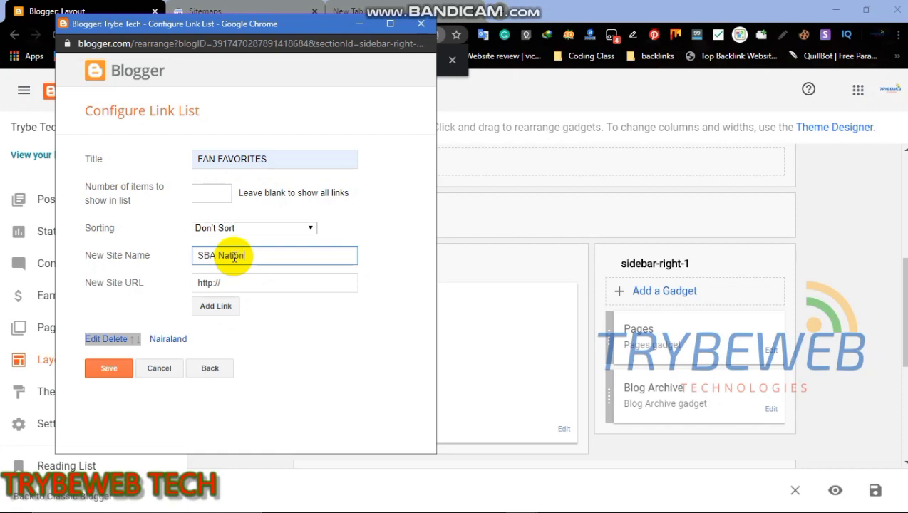
{"action": "left_click", "coordinate": [240, 282]}
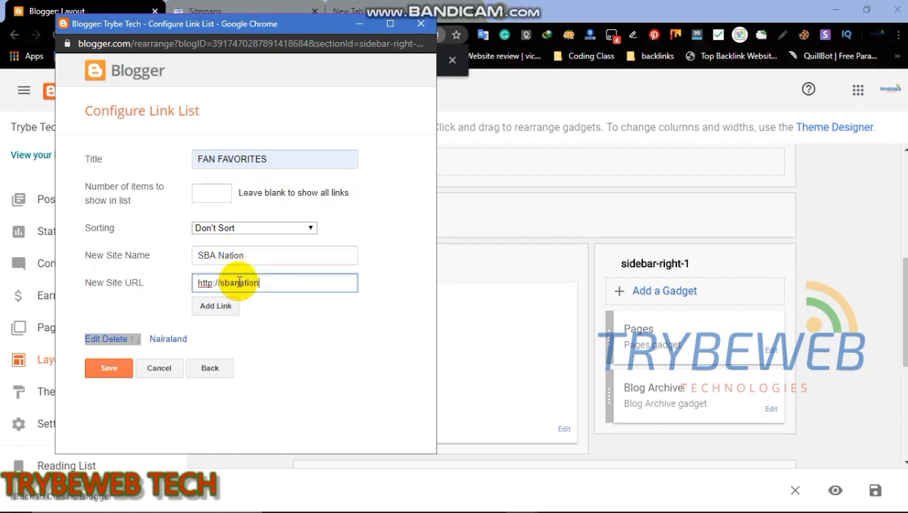
{"action": "left_click", "coordinate": [227, 305]}
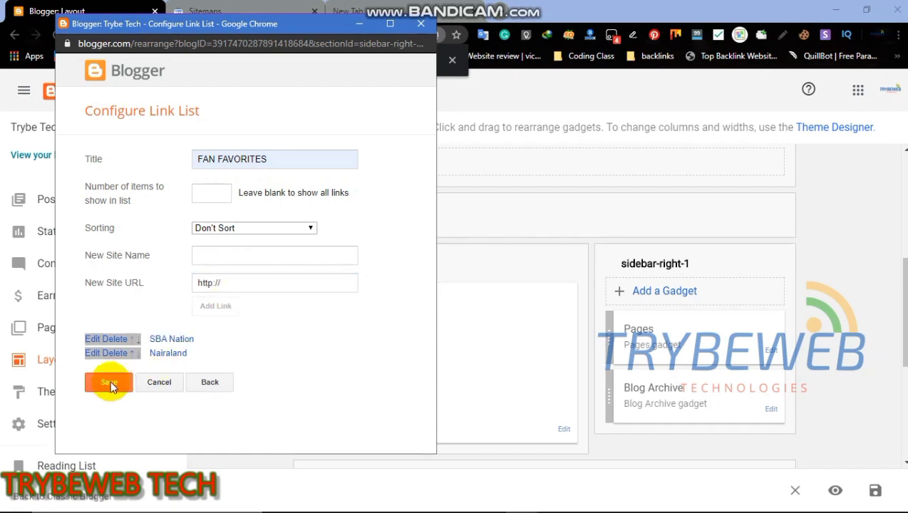
{"action": "left_click", "coordinate": [108, 383]}
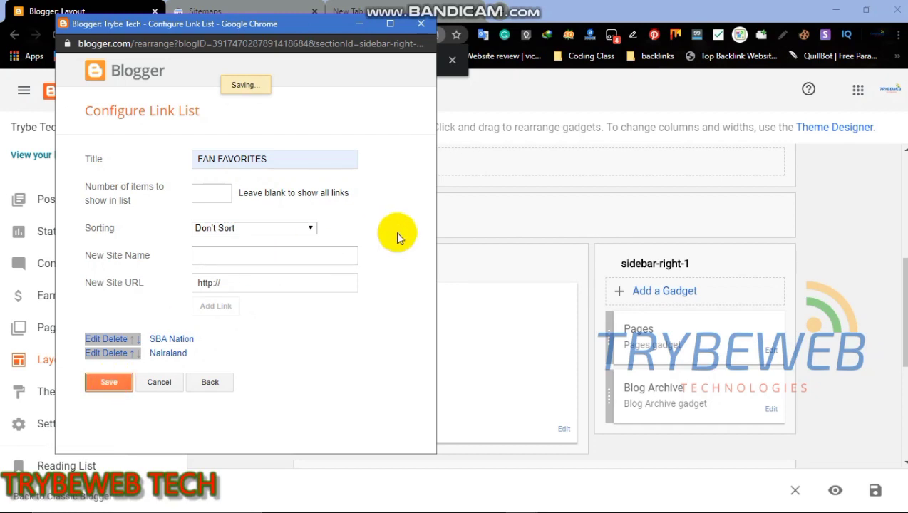
{"action": "left_click", "coordinate": [305, 230]}
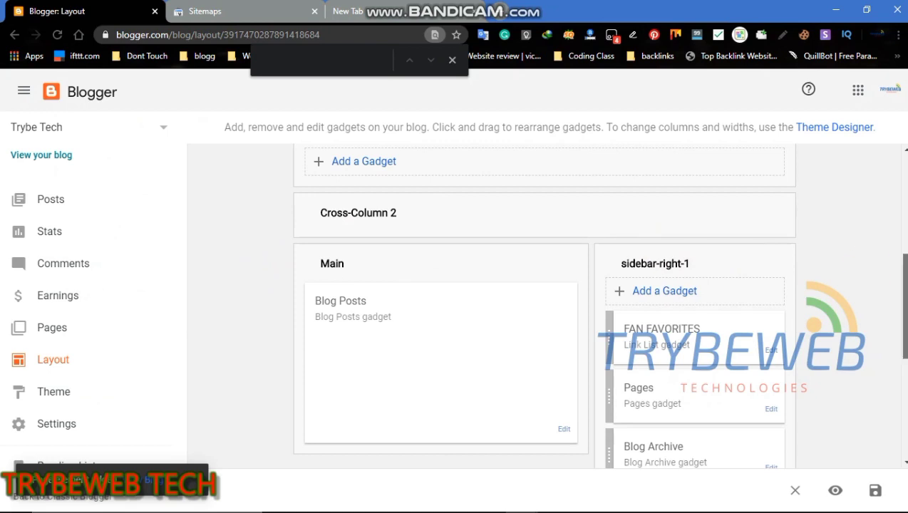
Check the FAN FAVORITES links on the live blog, then return to Blogger's Pages list
{"action": "mouse_move", "coordinate": [901, 309]}
{"action": "left_mouse_down"}
{"action": "mouse_move", "coordinate": [901, 333]}
{"action": "mouse_move", "coordinate": [900, 234]}
{"action": "mouse_move", "coordinate": [891, 325]}
{"action": "left_mouse_up"}
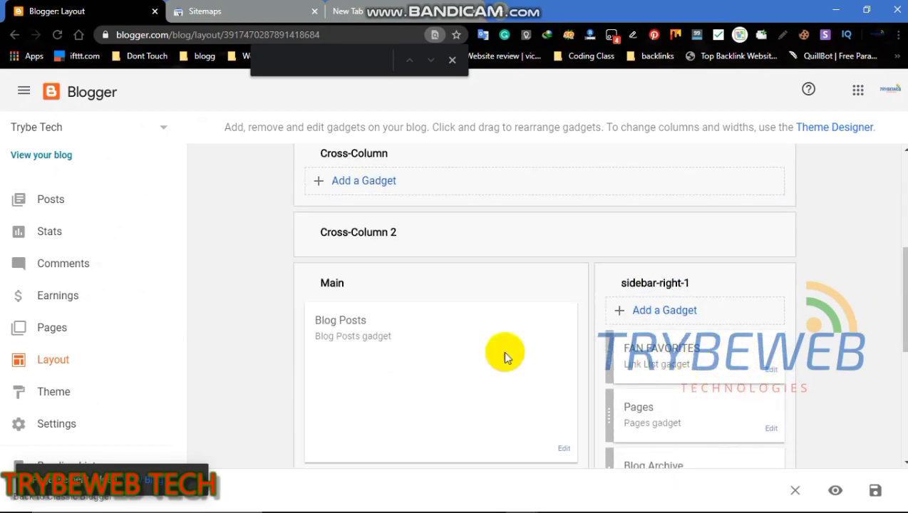
{"action": "left_click", "coordinate": [40, 156]}
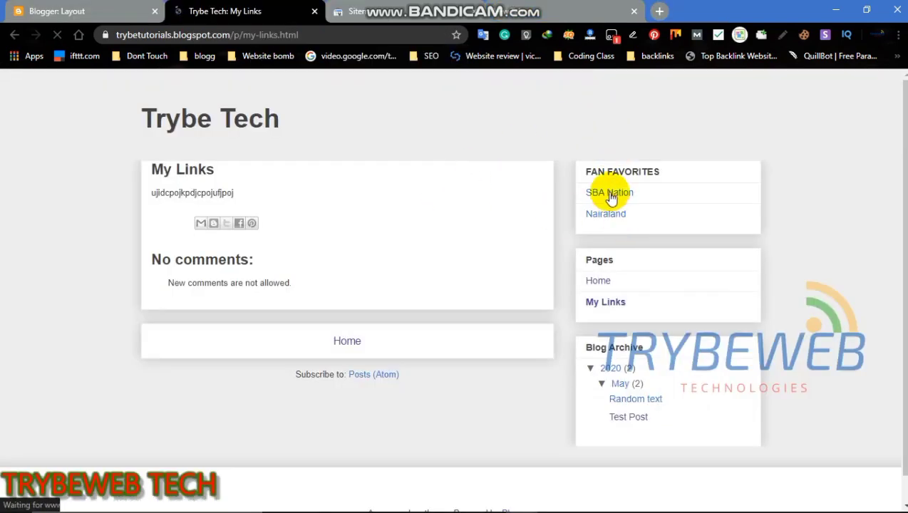
{"action": "left_click", "coordinate": [610, 194]}
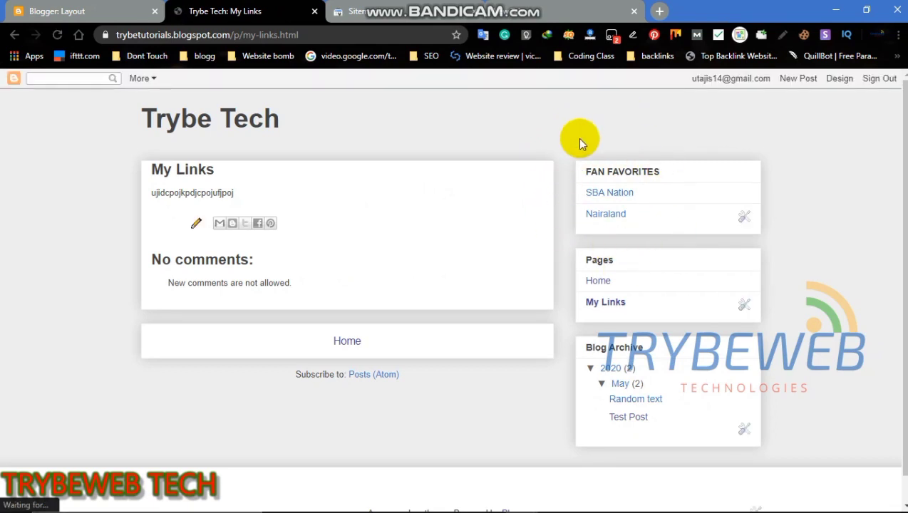
{"action": "key", "text": "ctrl+shift+Tab"}
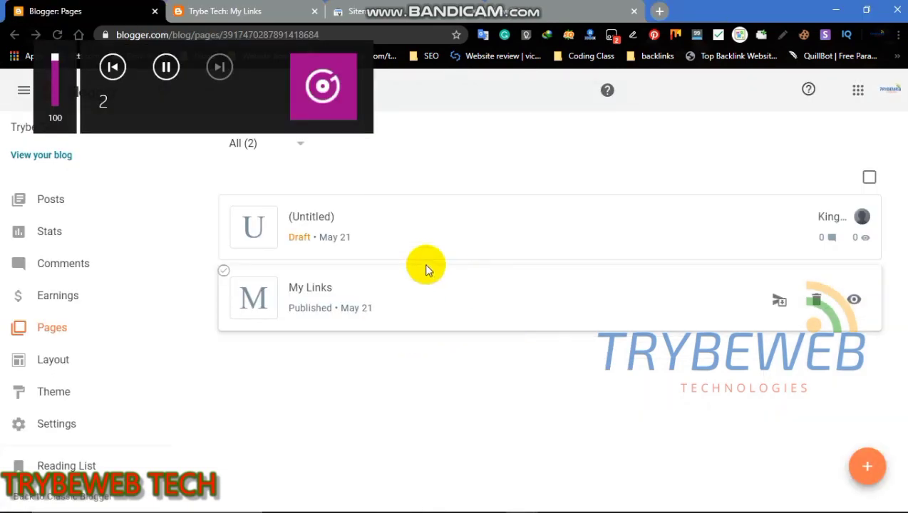
{"action": "mouse_move", "coordinate": [467, 233]}
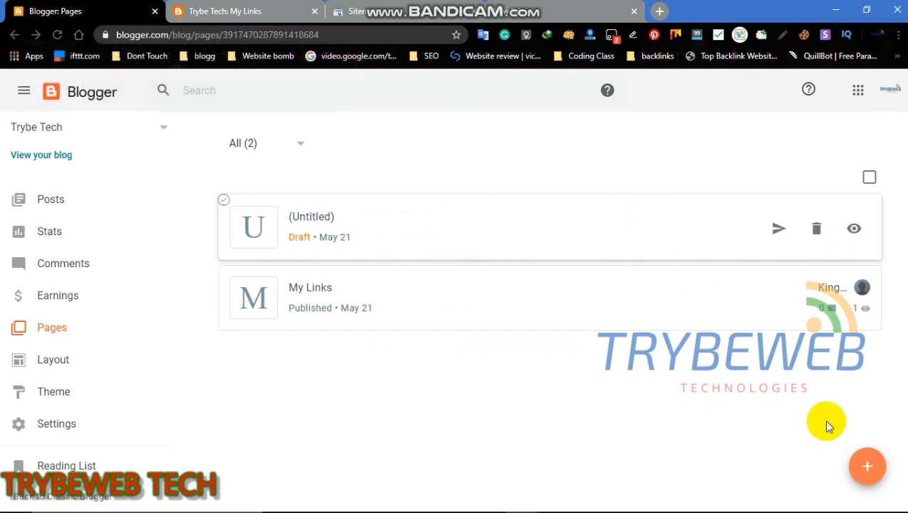
Start a new page and link the word Niaraland to nairaland.com, opening in a new window
{"action": "left_click", "coordinate": [866, 469]}
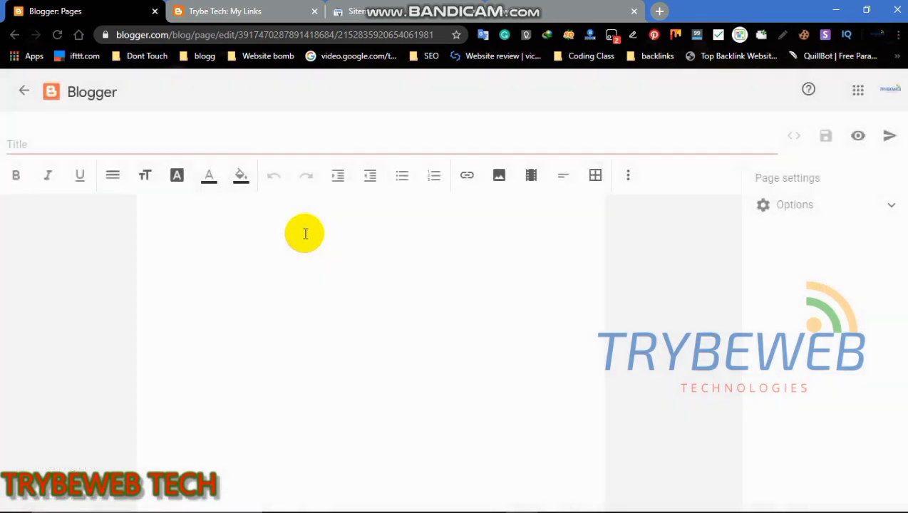
{"action": "type", "text": "Na"}
{"action": "type", "text": "araland"}
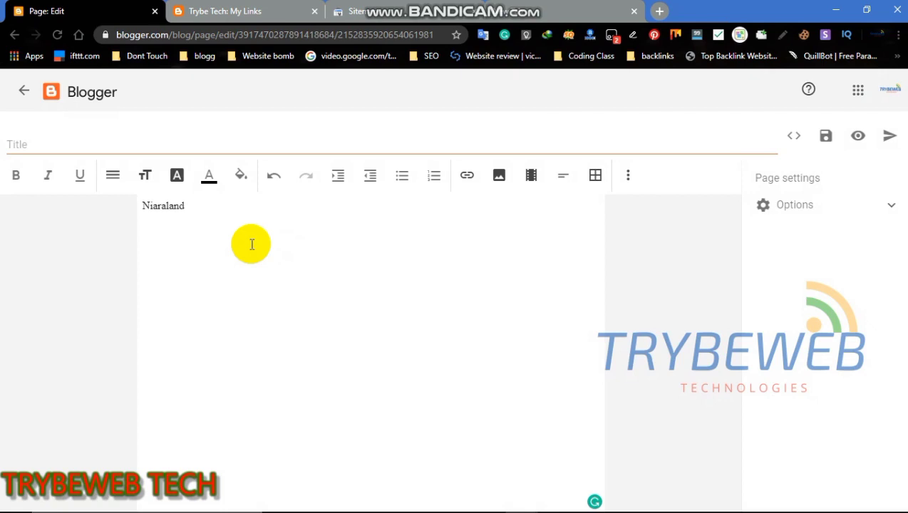
{"action": "key", "text": "ctrl+a"}
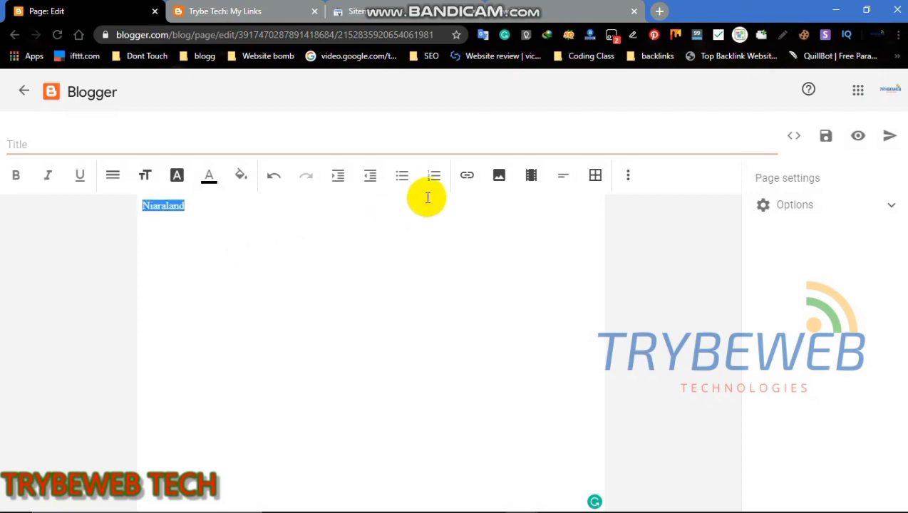
{"action": "left_click", "coordinate": [467, 182]}
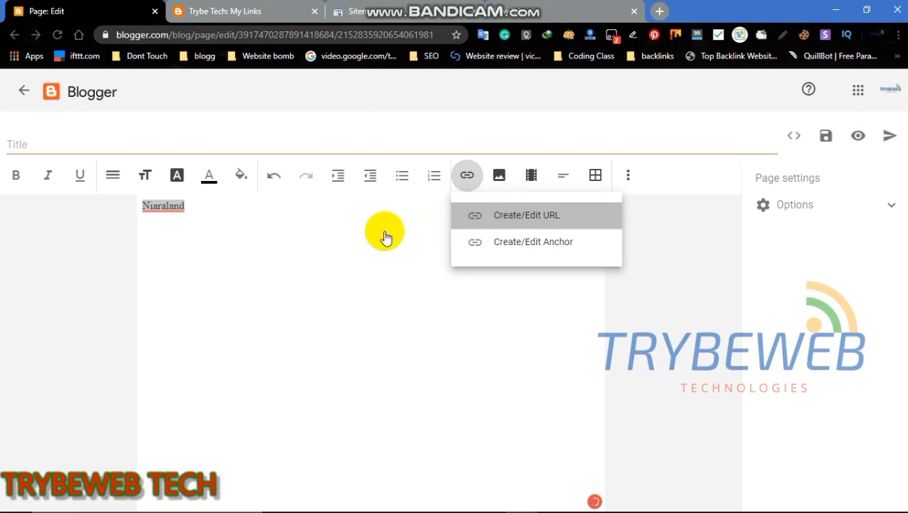
{"action": "key", "text": "Return"}
{"action": "left_click", "coordinate": [365, 270]}
{"action": "type", "text": "nairaland.com"}
{"action": "left_click", "coordinate": [351, 389]}
{"action": "left_click", "coordinate": [543, 451]}
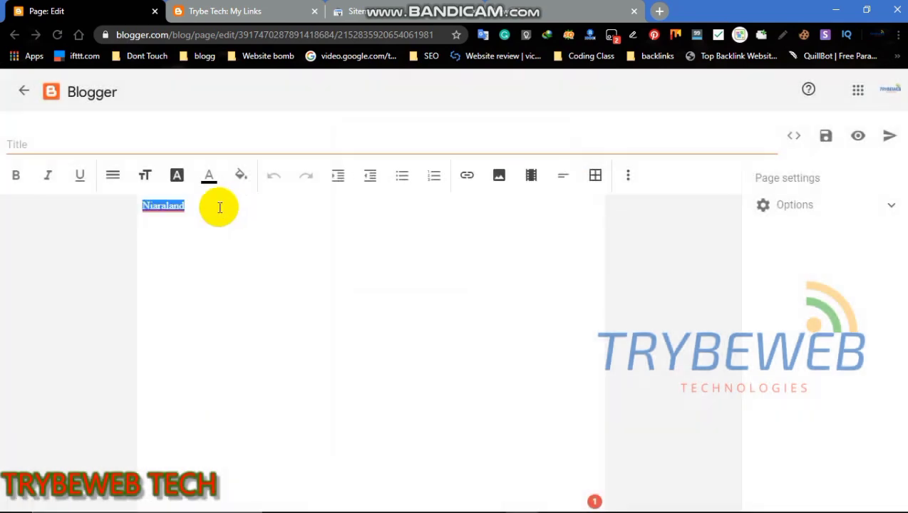
Type SBA Nation on a new line below the Niaraland link and select it
{"action": "key", "text": "BackSpace"}
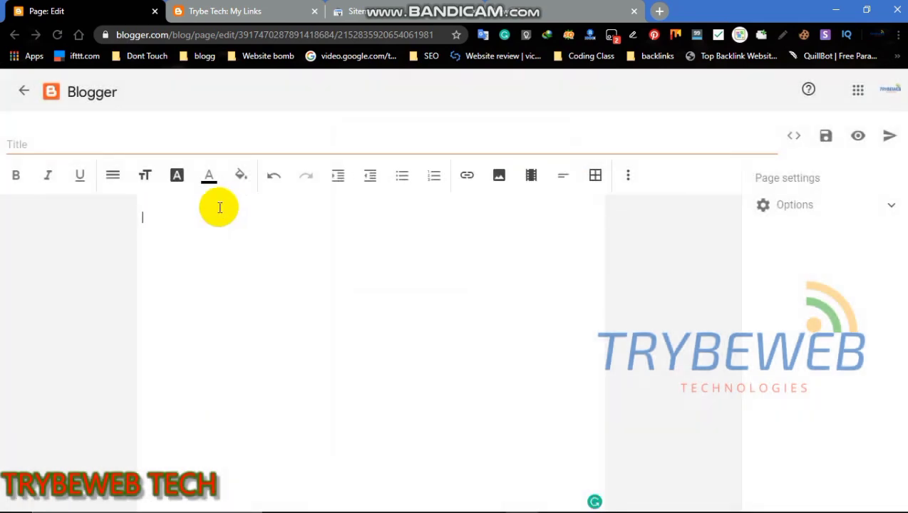
{"action": "key", "text": "ctrl+z"}
{"action": "key", "text": "Down"}
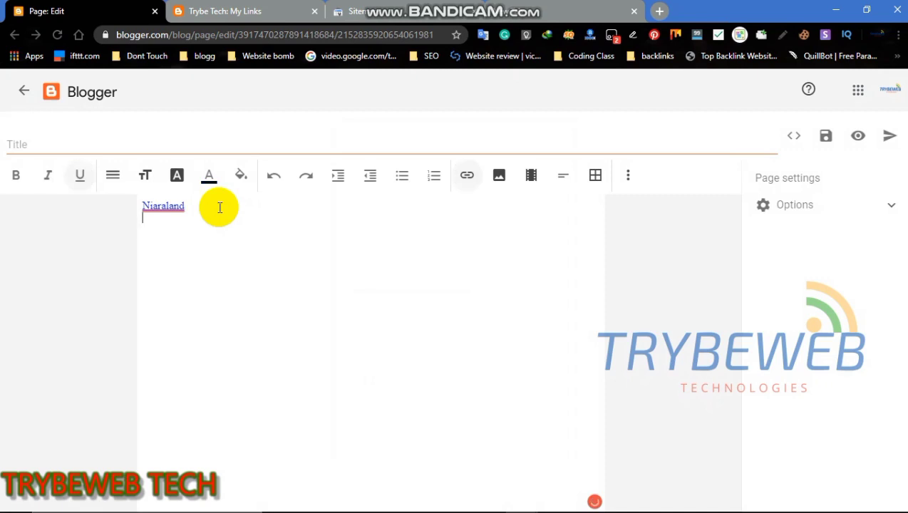
{"action": "key", "text": "BackSpace"}
{"action": "type", "text": "NAtion"}
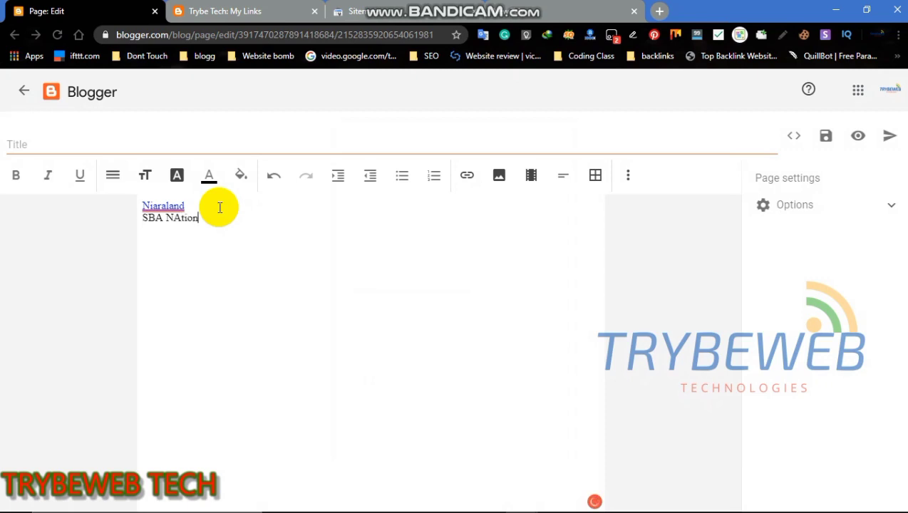
{"action": "key", "text": "BackSpace"}
{"action": "key", "text": "BackSpace"}
{"action": "key", "text": "BackSpace"}
{"action": "key", "text": "BackSpace"}
{"action": "key", "text": "ctrl+shift+Left"}
{"action": "key", "text": "ctrl+shift+Left"}
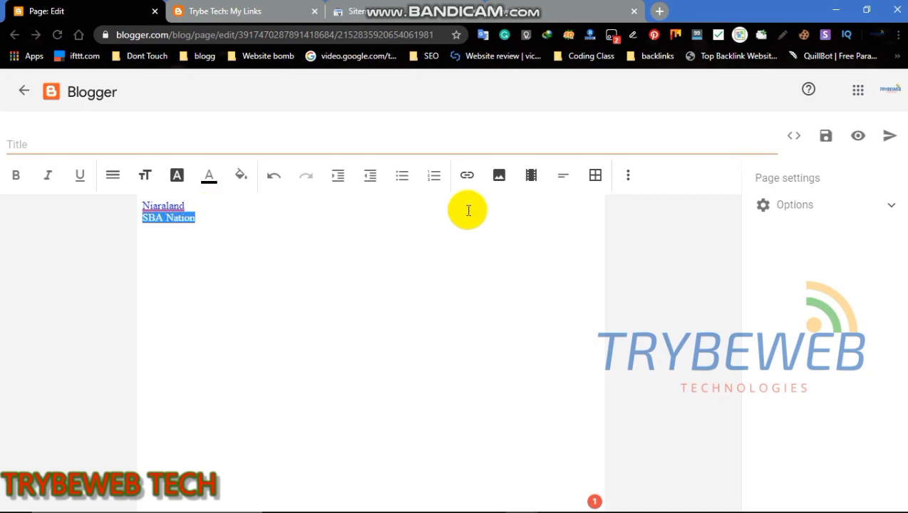
Link SBA Nation to sbanation.com, opening in a new window
{"action": "left_click", "coordinate": [467, 179]}
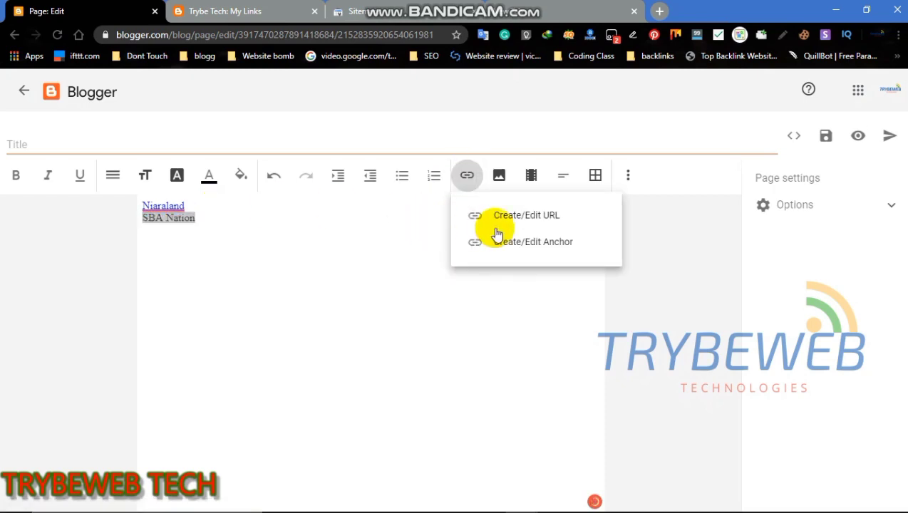
{"action": "key", "text": "Return"}
{"action": "left_click", "coordinate": [370, 269]}
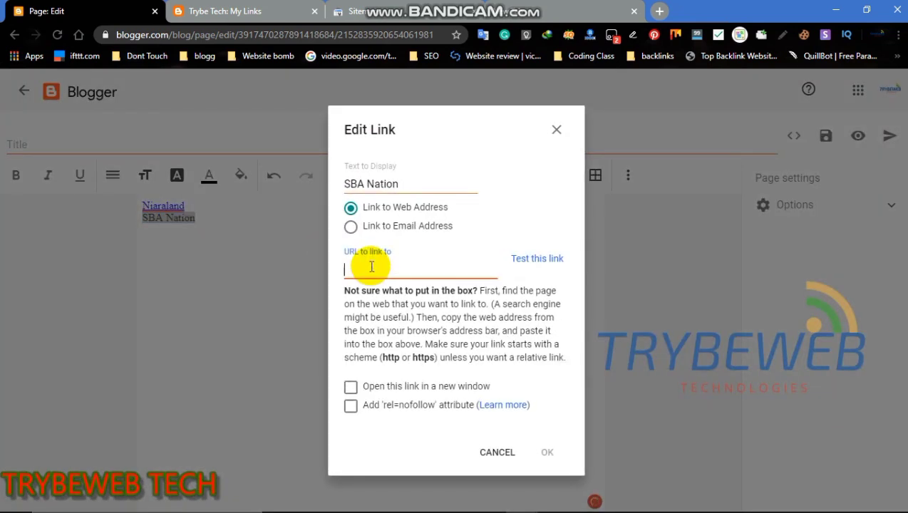
{"action": "type", "text": "sbanation.com"}
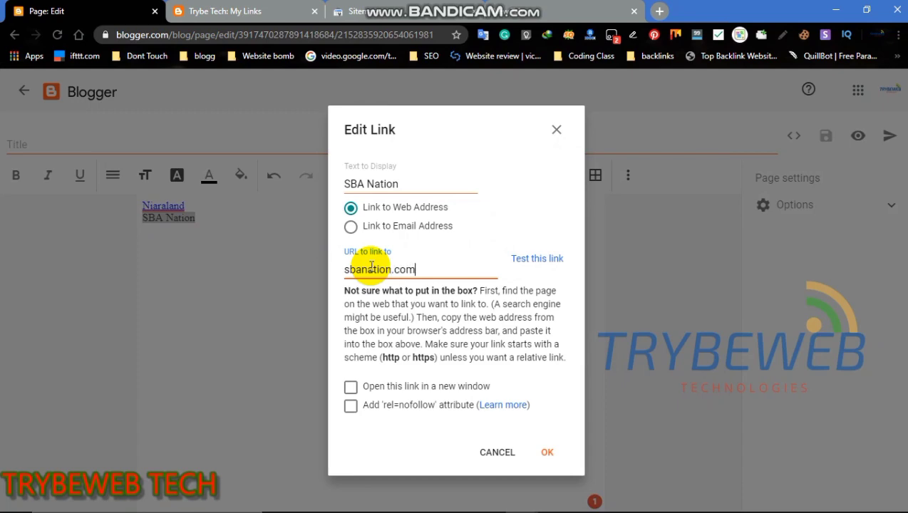
{"action": "left_click", "coordinate": [396, 387]}
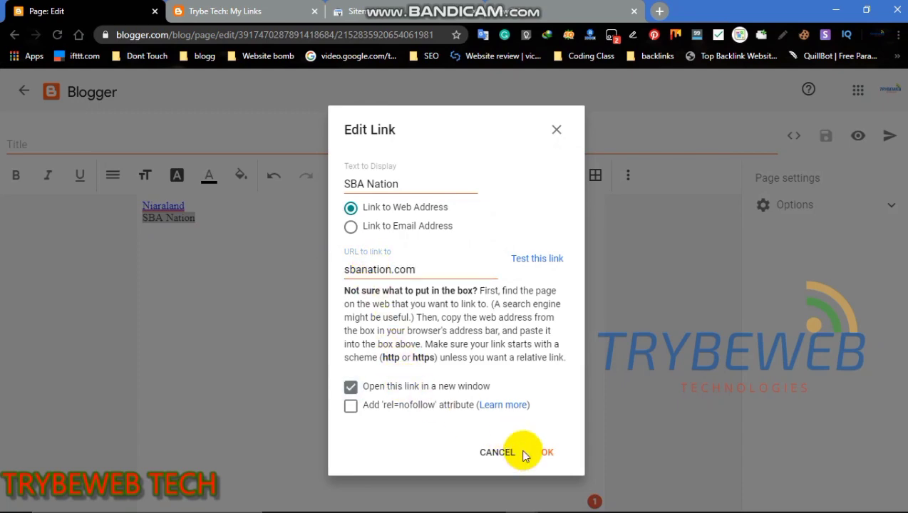
{"action": "left_click", "coordinate": [546, 452]}
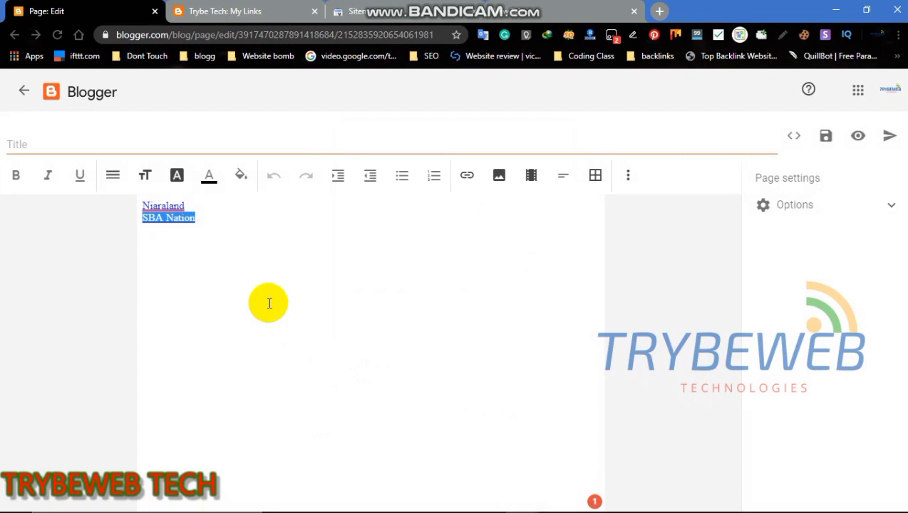
Title the page My New Page, publish it, and switch to Search Console's Sitemaps page
{"action": "left_click", "coordinate": [263, 143]}
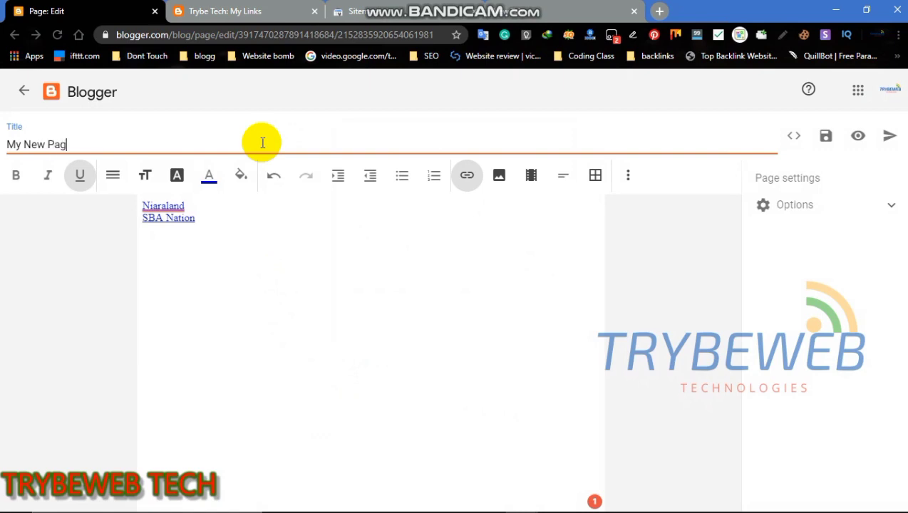
{"action": "left_click", "coordinate": [886, 144]}
{"action": "key", "text": "ctrl+Tab"}
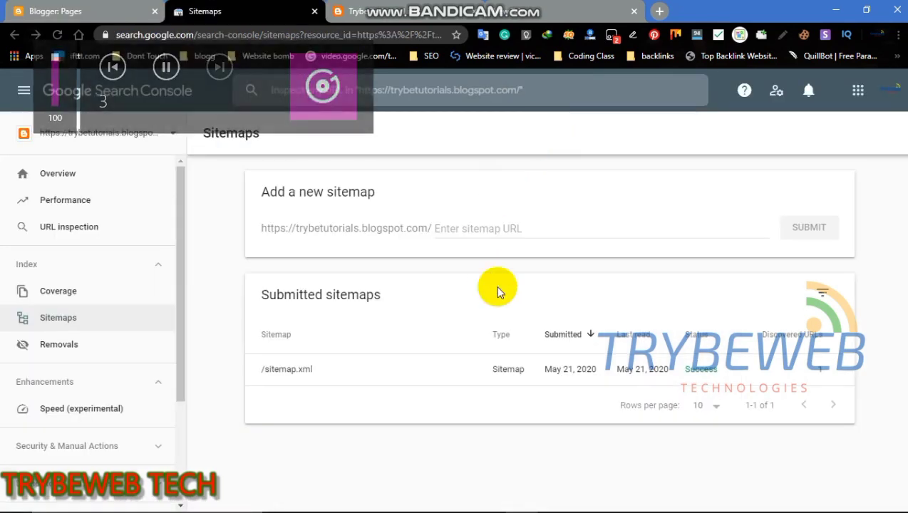
Submit sitemap.xml as a new sitemap and dismiss the confirmation
{"action": "left_click", "coordinate": [488, 225]}
{"action": "type", "text": "sitemap.xml"}
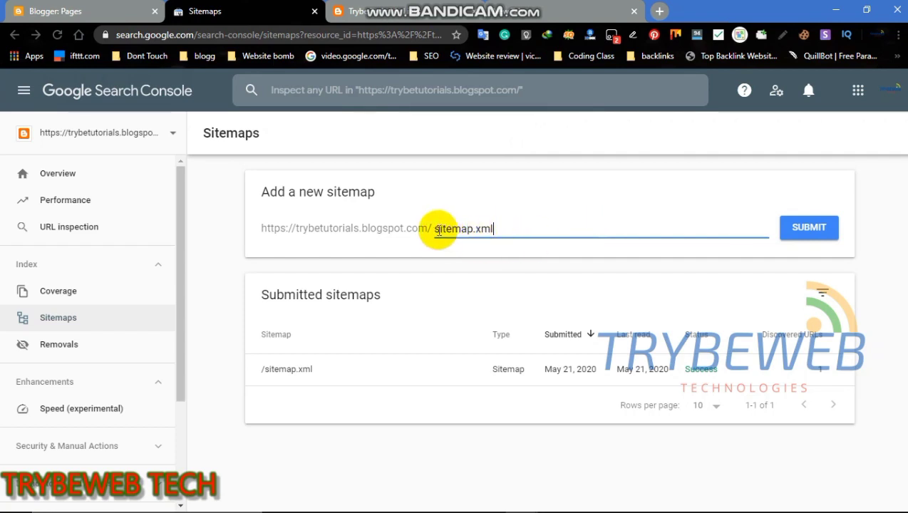
{"action": "left_click_drag", "start_coordinate": [433, 229], "coordinate": [521, 231]}
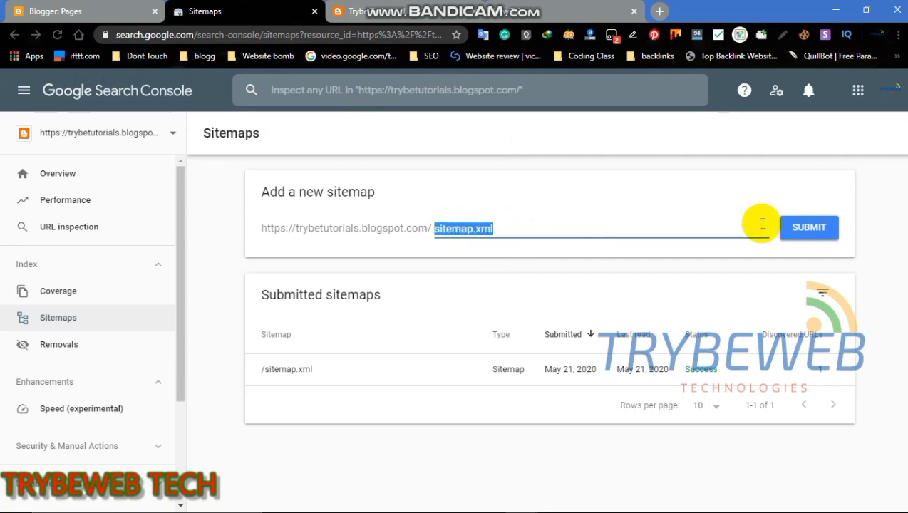
{"action": "left_click", "coordinate": [799, 236]}
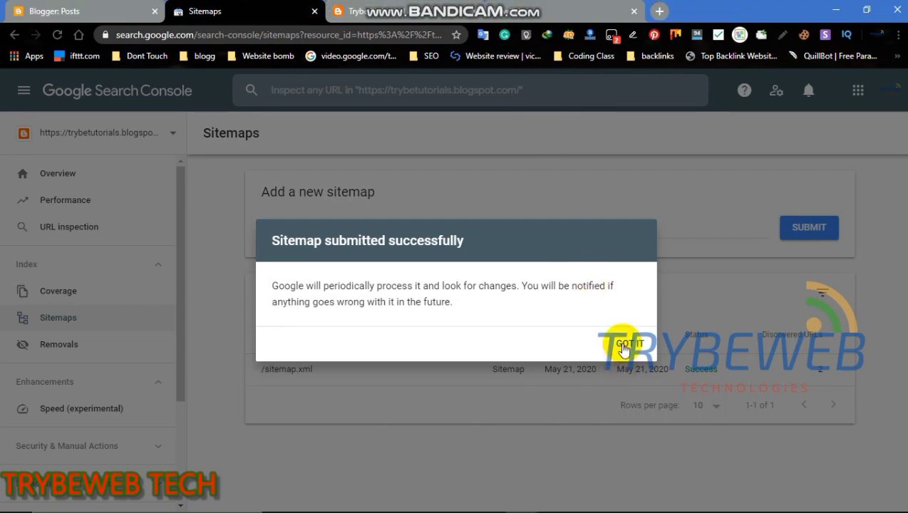
{"action": "left_click", "coordinate": [629, 343]}
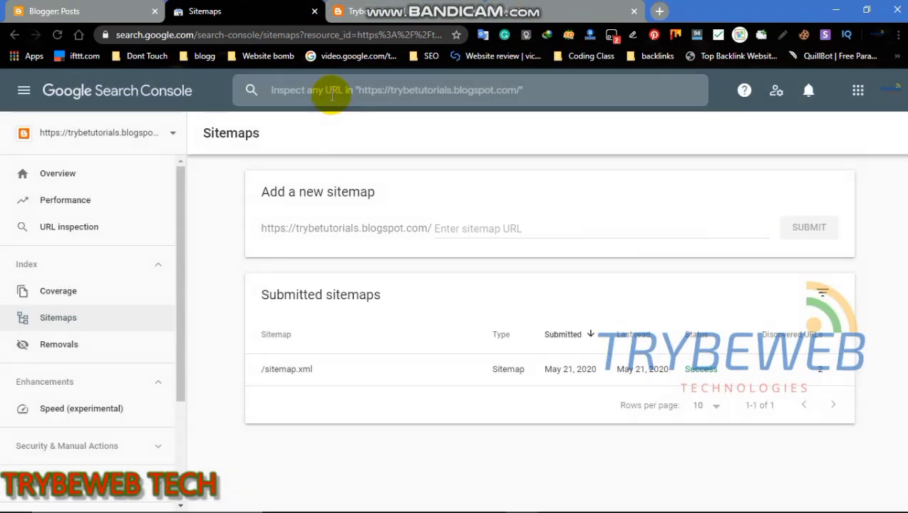
Inspect the my-new-page.html URL and request indexing for it
{"action": "left_click", "coordinate": [382, 90]}
{"action": "type", "text": "https://trybetutorials.blogspot.com/p/my-new-page.html"}
{"action": "left_click_drag", "start_coordinate": [381, 90], "coordinate": [577, 92]}
{"action": "key", "text": "Return"}
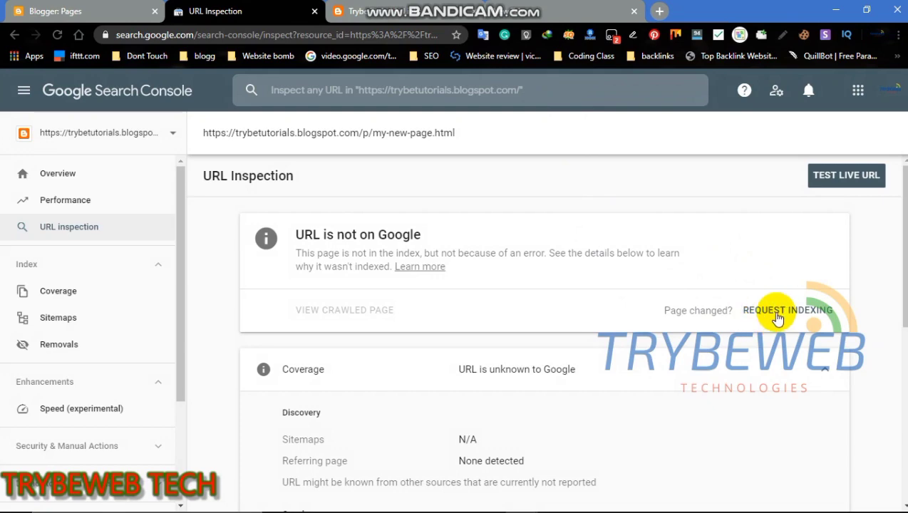
{"action": "left_click", "coordinate": [777, 319]}
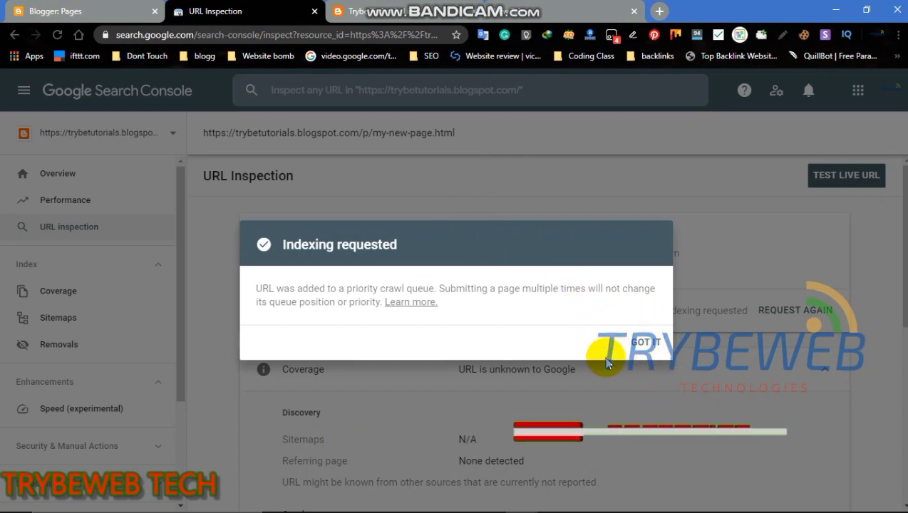
{"action": "left_click", "coordinate": [644, 343]}
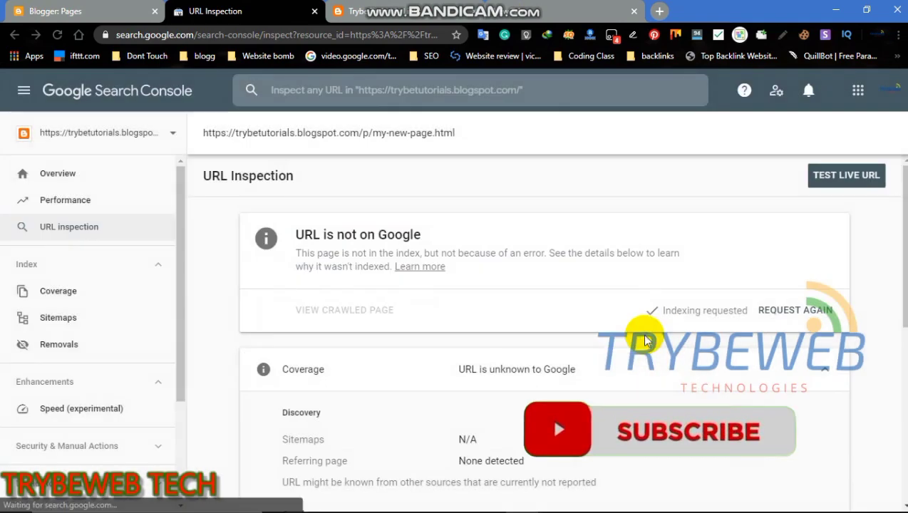